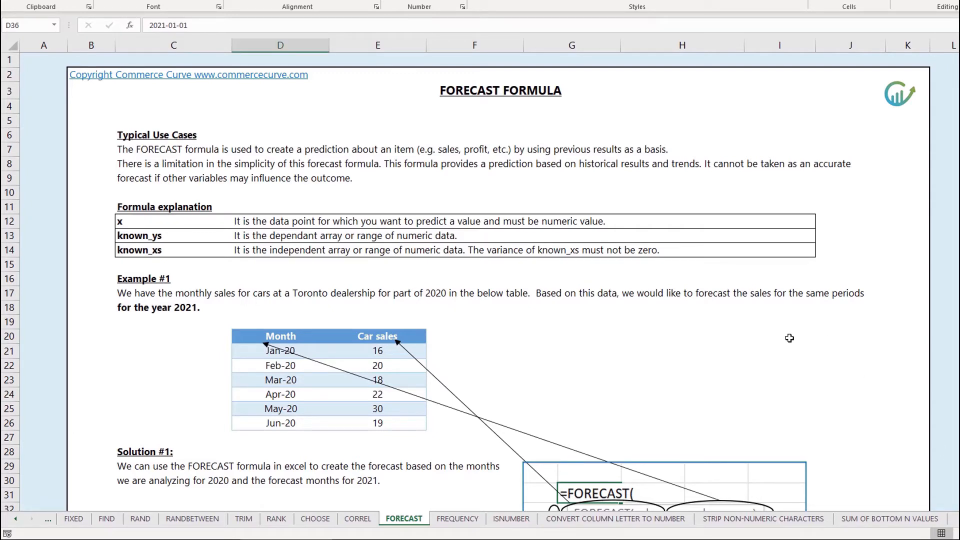
Scroll below the 2020 monthly sales to reveal the Jan-21 to Jun-21 car sales forecast table.
{"action": "scroll", "coordinate": [786, 345], "scroll_direction": "down", "scroll_amount": 1}
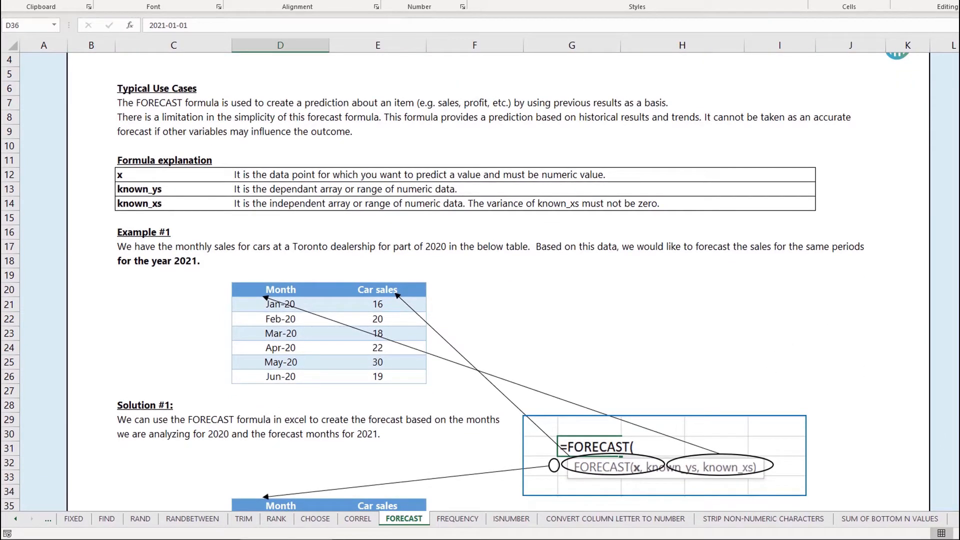
{"action": "left_click", "coordinate": [654, 313]}
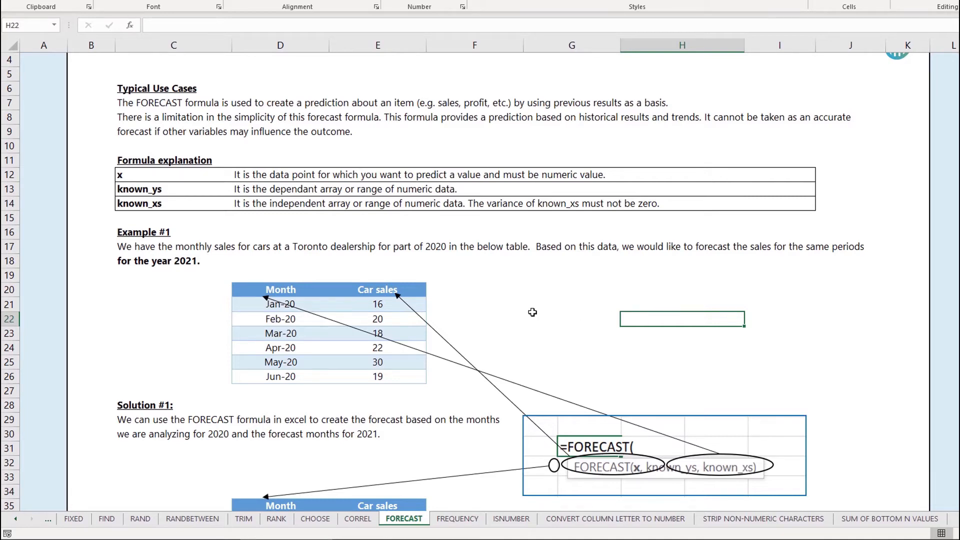
{"action": "scroll", "coordinate": [498, 318], "scroll_direction": "down", "scroll_amount": 3}
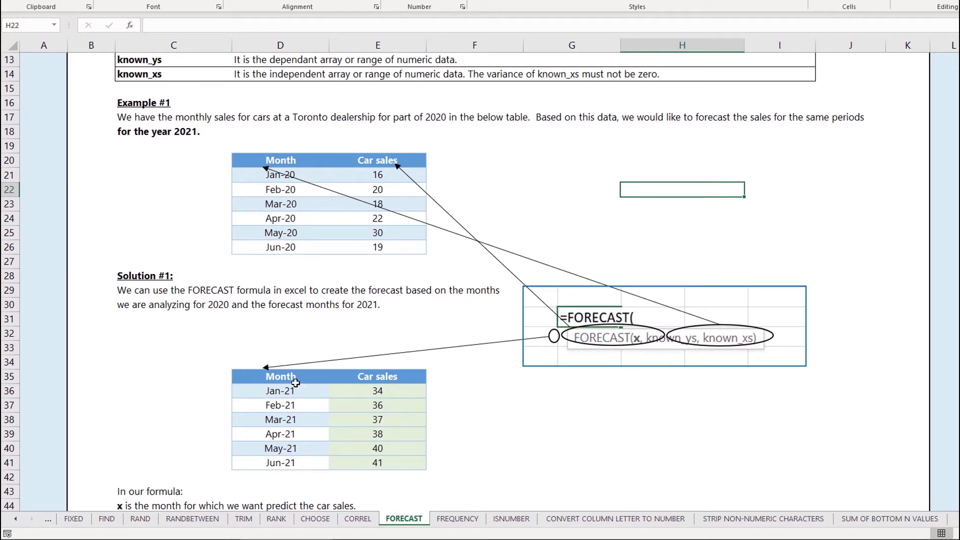
{"action": "left_click", "coordinate": [286, 377]}
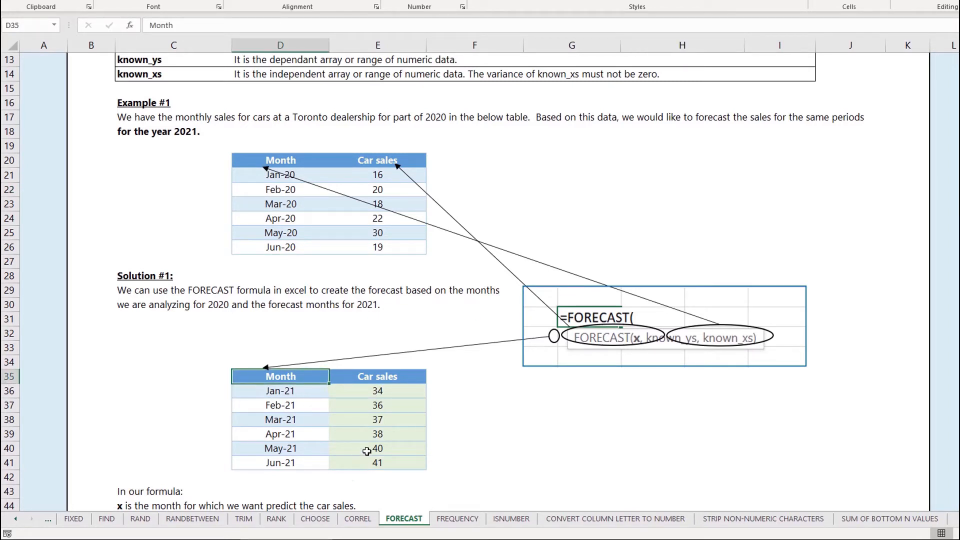
{"action": "left_click", "coordinate": [370, 463]}
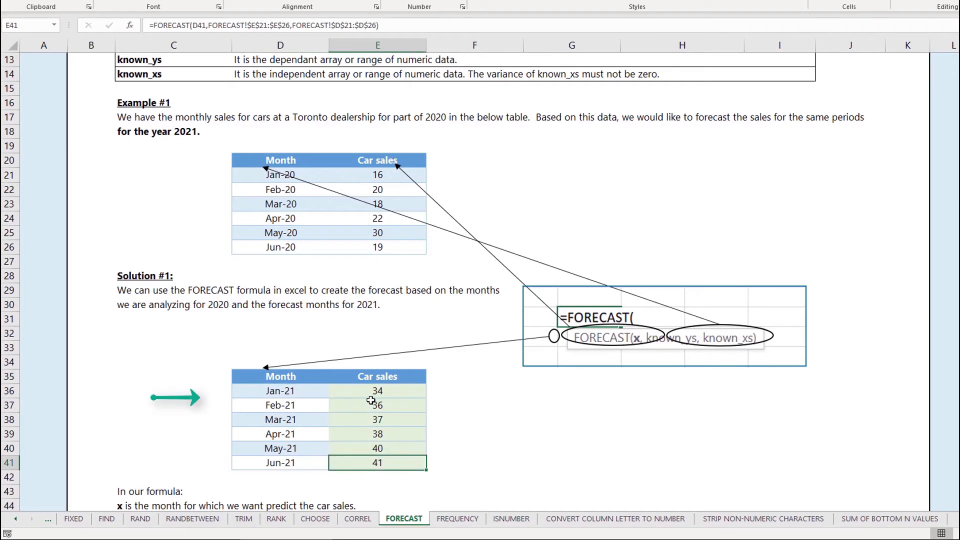
{"action": "left_click", "coordinate": [290, 393]}
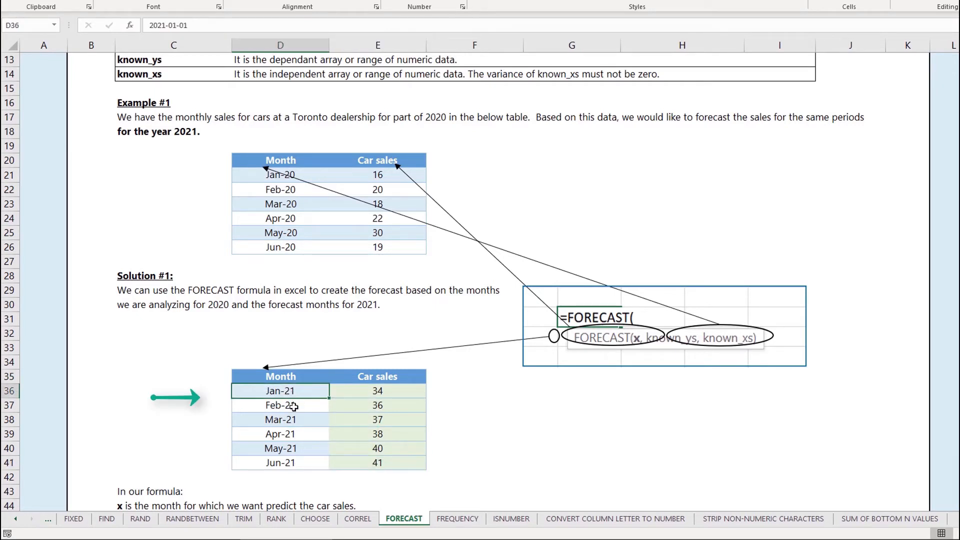
{"action": "left_click", "coordinate": [293, 452]}
{"action": "left_click", "coordinate": [289, 462]}
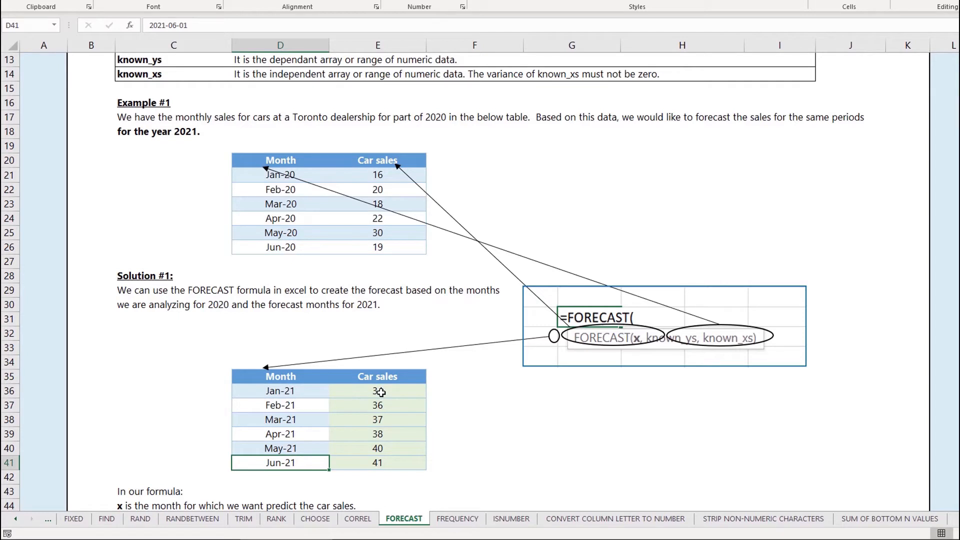
{"action": "left_click_drag", "start_coordinate": [387, 393], "coordinate": [389, 462]}
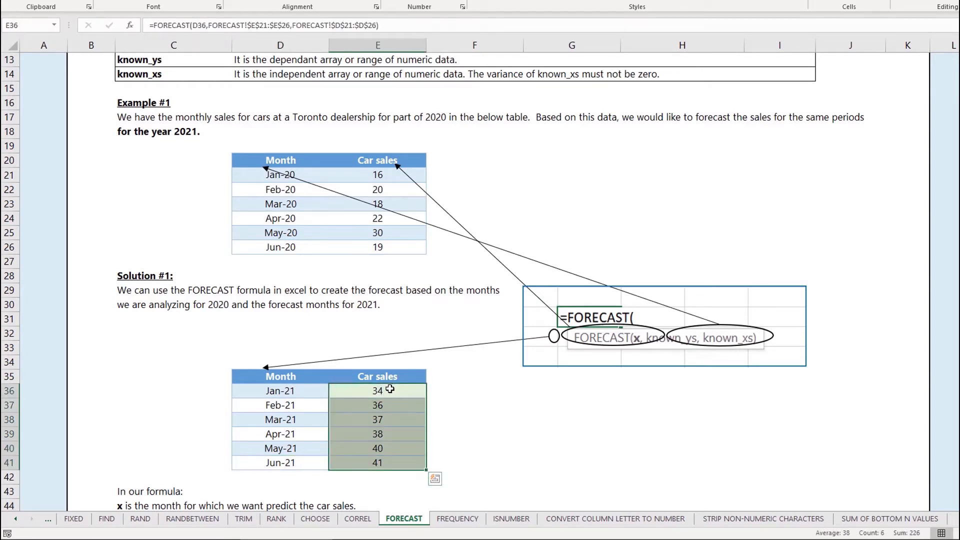
{"action": "left_click", "coordinate": [389, 390]}
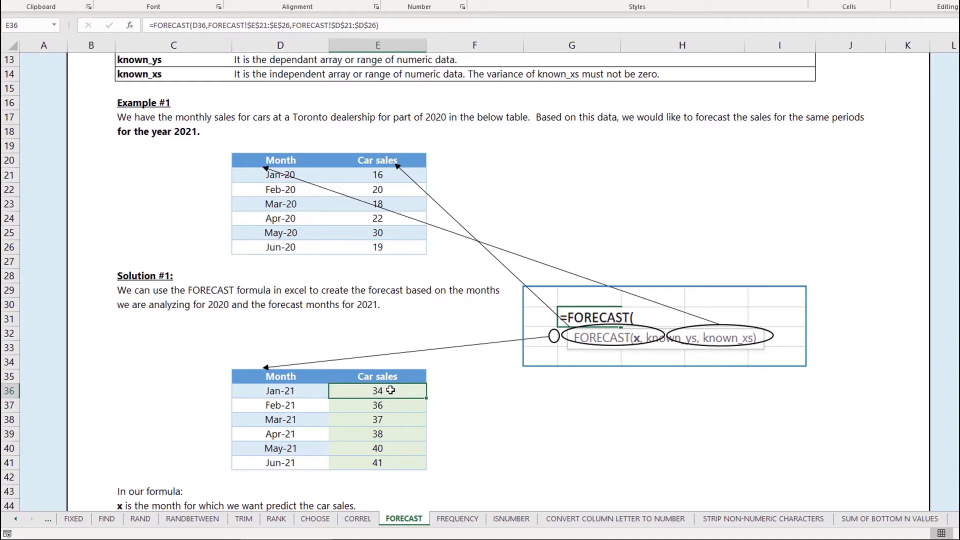
{"action": "double_click", "coordinate": [391, 390]}
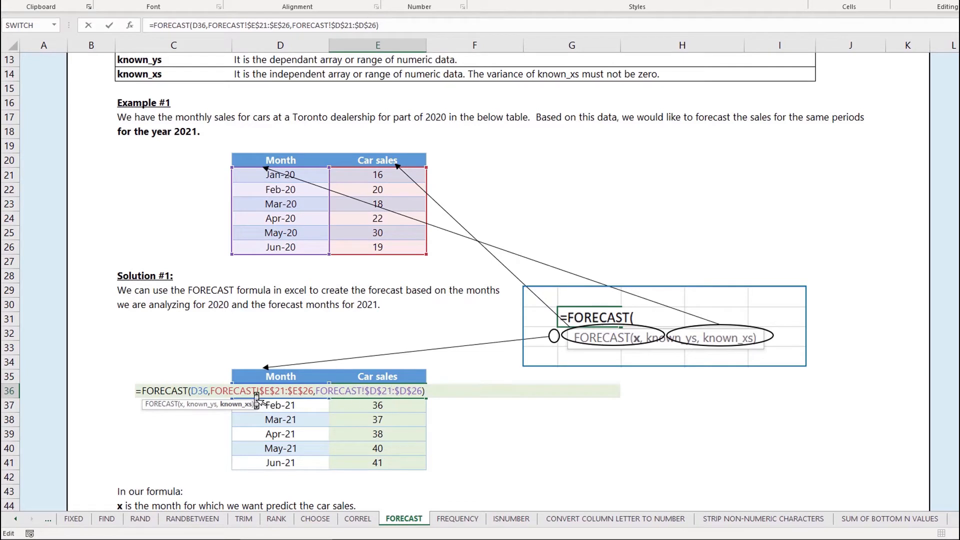
{"action": "left_click", "coordinate": [197, 395]}
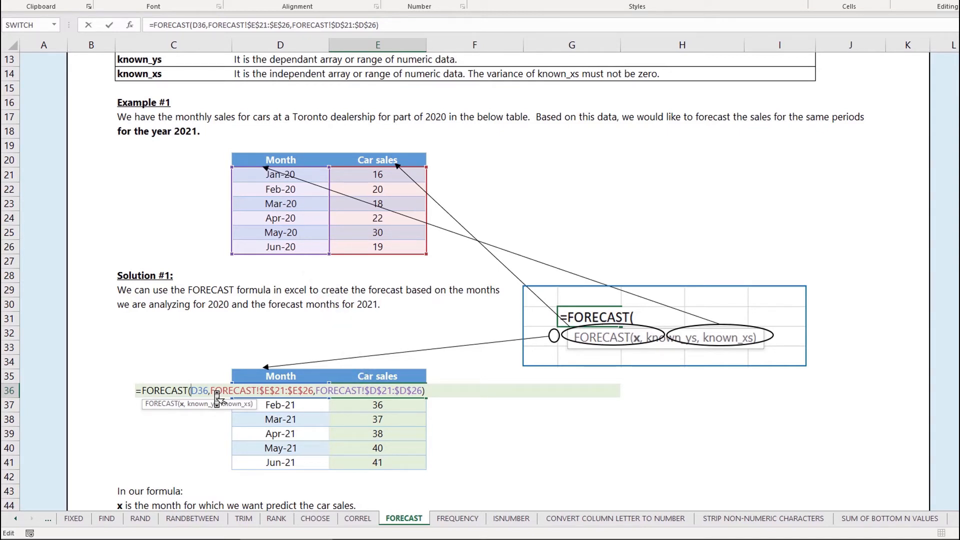
{"action": "key", "text": "Return"}
{"action": "left_click", "coordinate": [378, 391]}
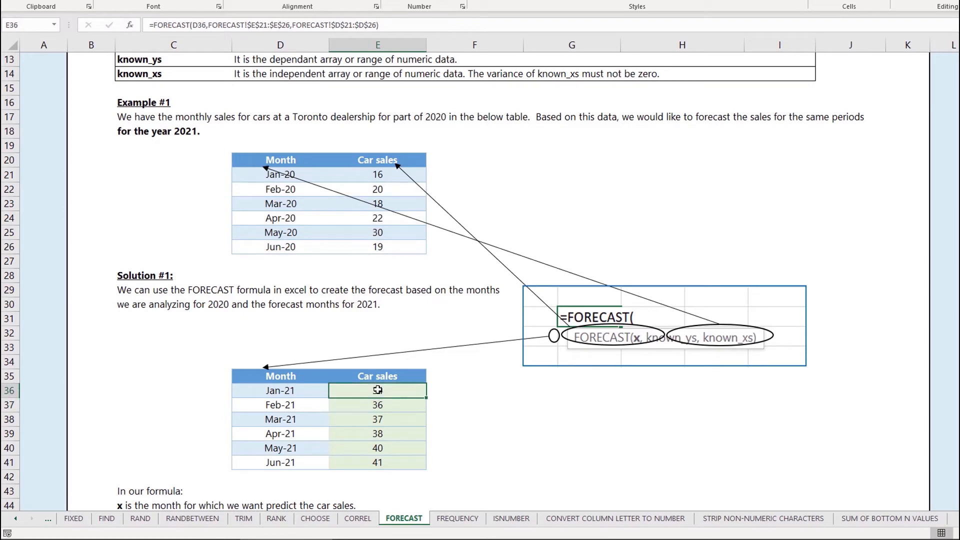
Inspect the Feb-21 and Jun-21 car sales FORECAST formulas, leaving them unchanged.
{"action": "scroll", "coordinate": [378, 398], "scroll_direction": "up", "scroll_amount": 1}
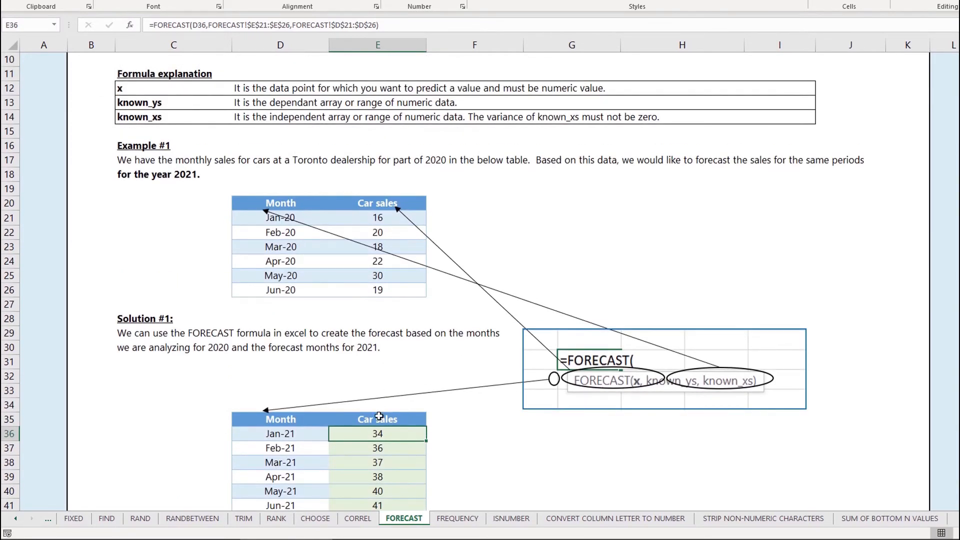
{"action": "left_click", "coordinate": [377, 447]}
{"action": "scroll", "coordinate": [378, 400], "scroll_direction": "down", "scroll_amount": 3}
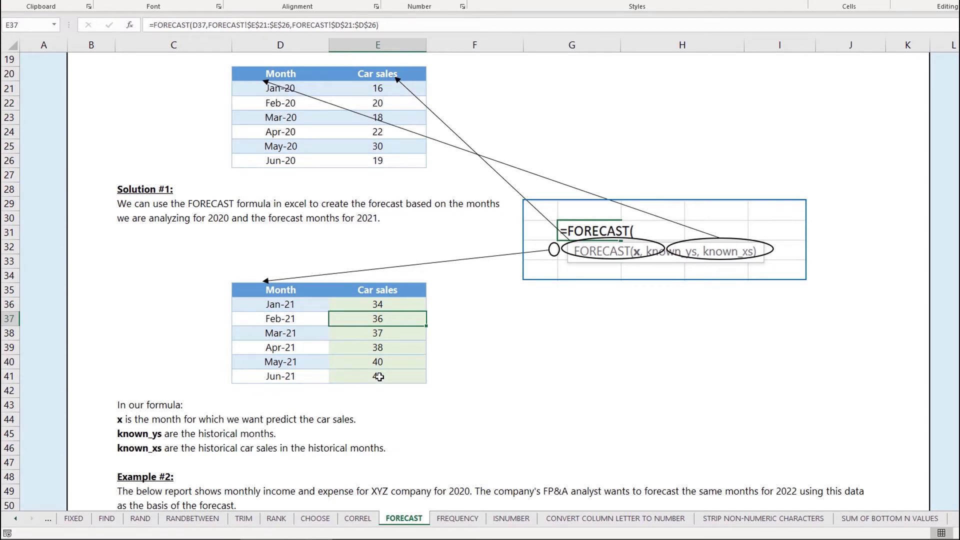
{"action": "left_click", "coordinate": [379, 374]}
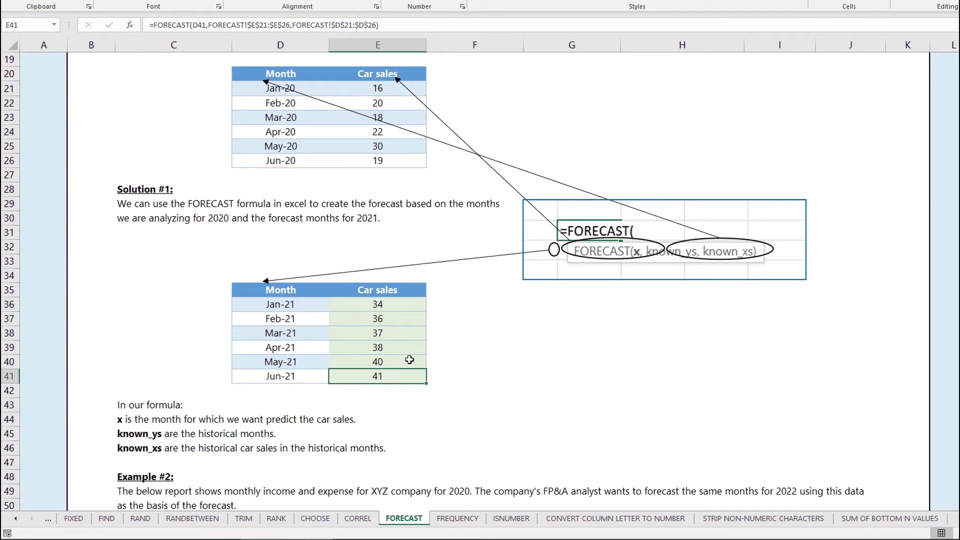
{"action": "double_click", "coordinate": [386, 378]}
{"action": "key", "text": "Return"}
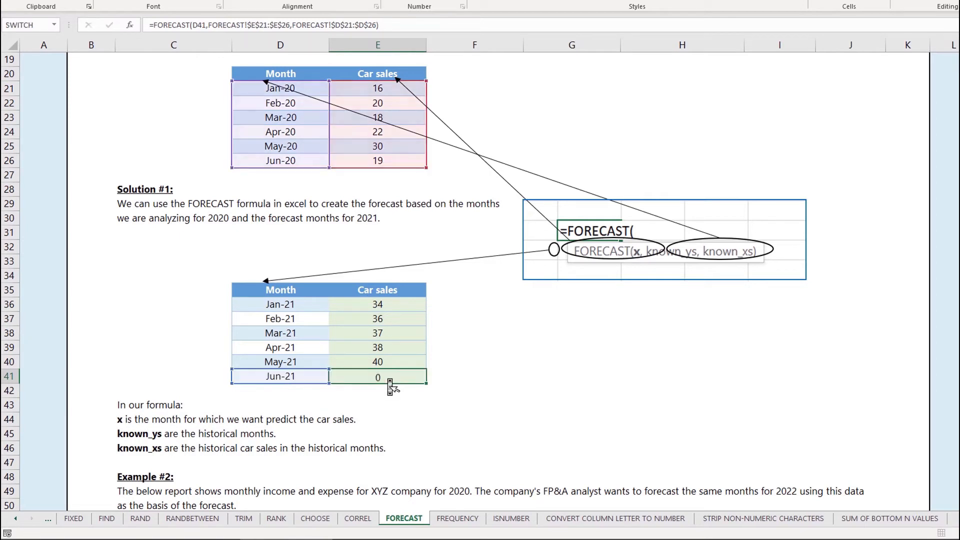
{"action": "double_click", "coordinate": [388, 379]}
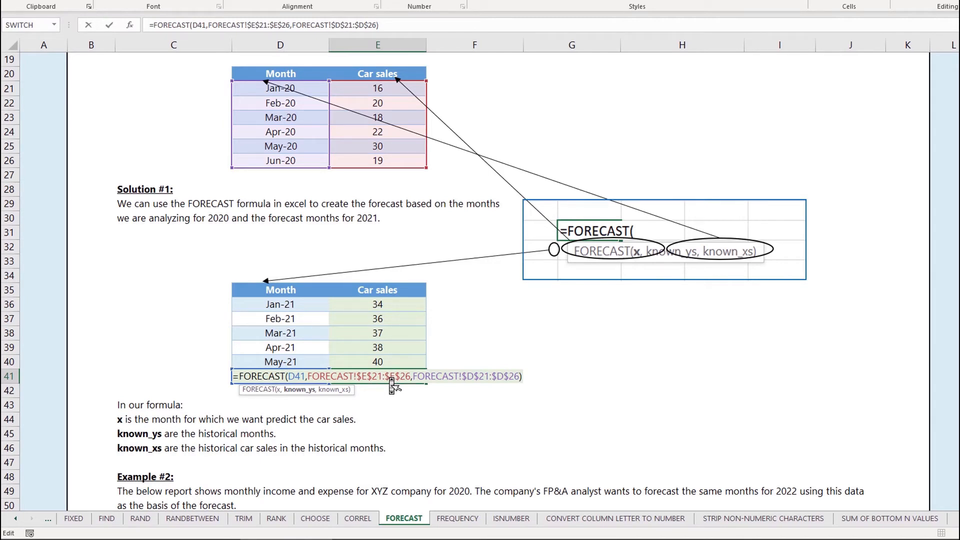
{"action": "key", "text": "Return"}
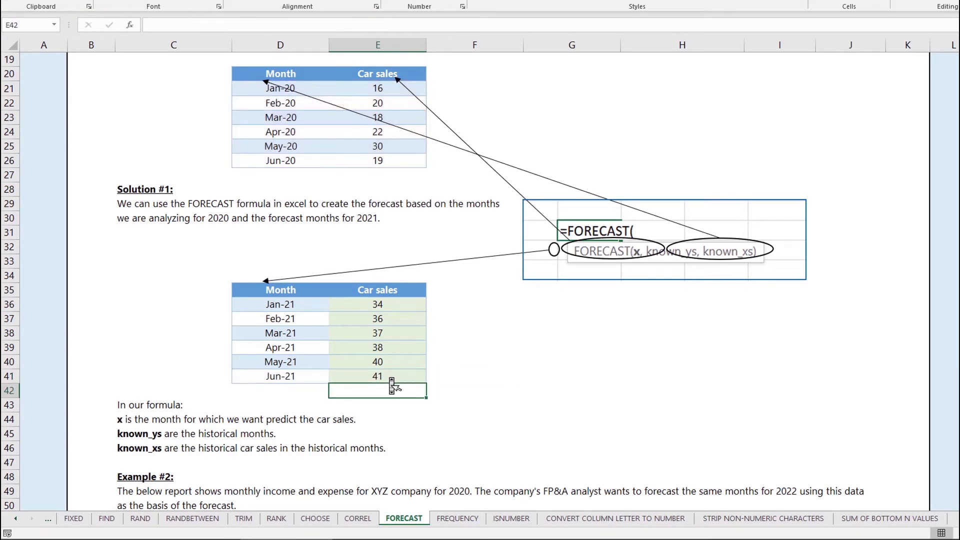
Inspect the Jan-21 formula, select forecasts E36:E41, then scroll down to Example #2.
{"action": "double_click", "coordinate": [398, 305]}
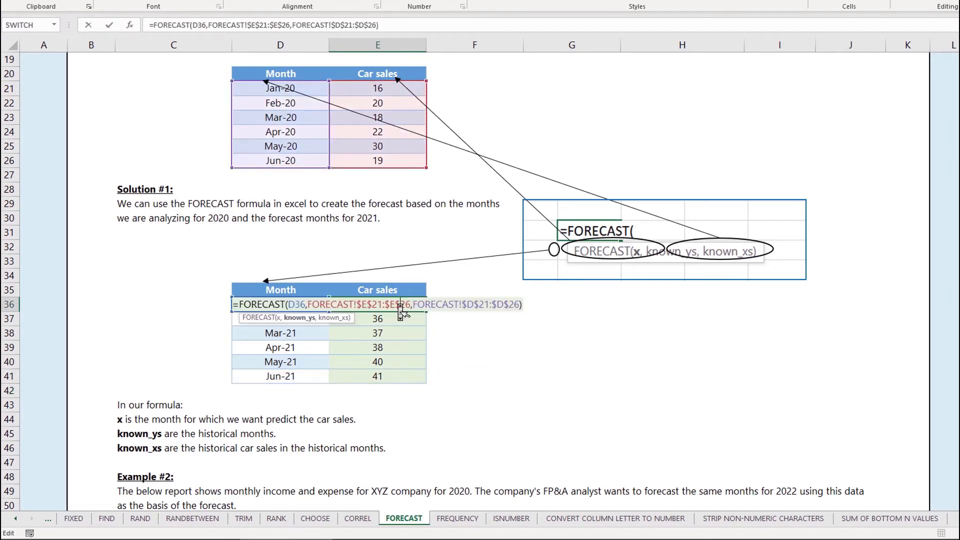
{"action": "left_click", "coordinate": [402, 319]}
{"action": "left_click_drag", "start_coordinate": [400, 306], "coordinate": [403, 375]}
{"action": "scroll", "coordinate": [403, 375], "scroll_direction": "down", "scroll_amount": 1}
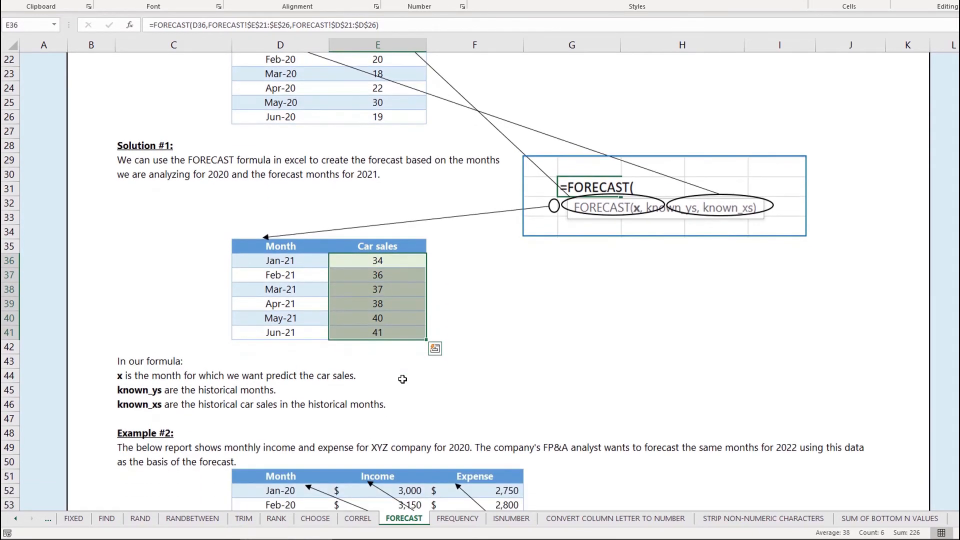
{"action": "scroll", "coordinate": [403, 385], "scroll_direction": "down", "scroll_amount": 2}
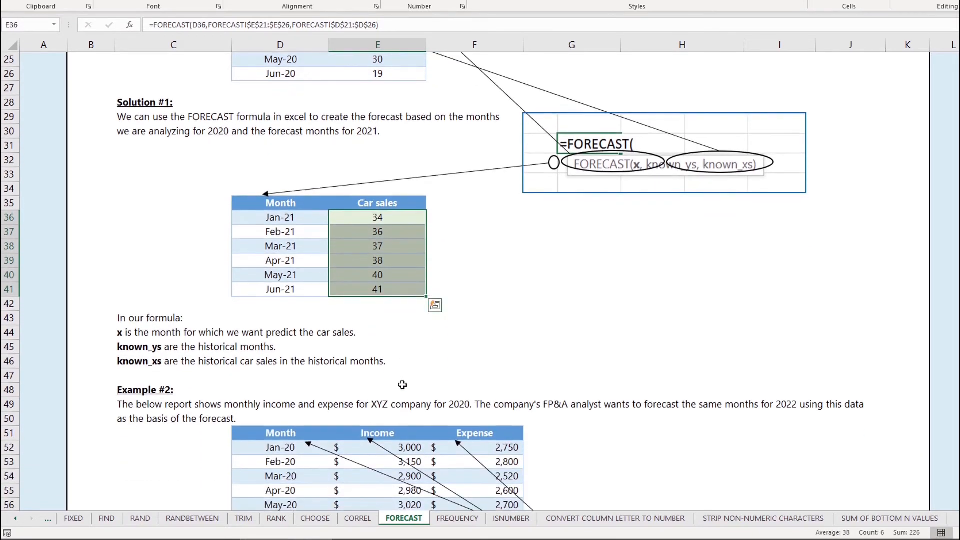
{"action": "scroll", "coordinate": [402, 389], "scroll_direction": "down", "scroll_amount": 5}
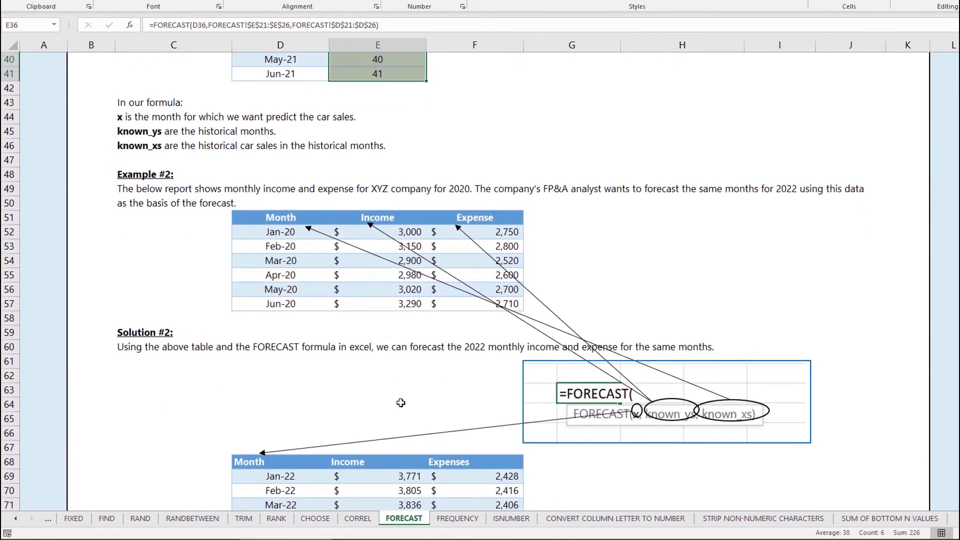
{"action": "scroll", "coordinate": [295, 252], "scroll_direction": "down", "scroll_amount": 1}
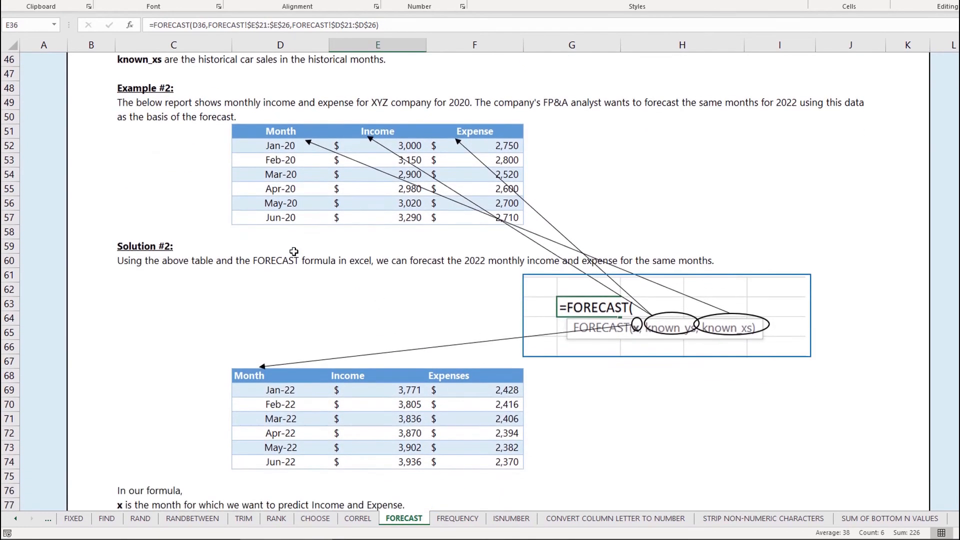
Highlight the Jan-20 to Jun-20 months in D52:D57 as the known months.
{"action": "left_click", "coordinate": [183, 133]}
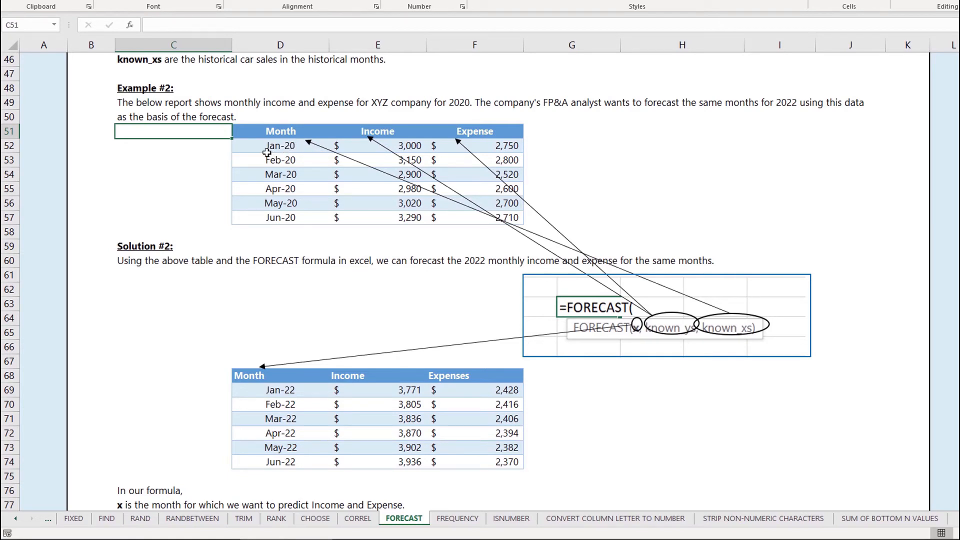
{"action": "left_click_drag", "start_coordinate": [263, 146], "coordinate": [263, 216]}
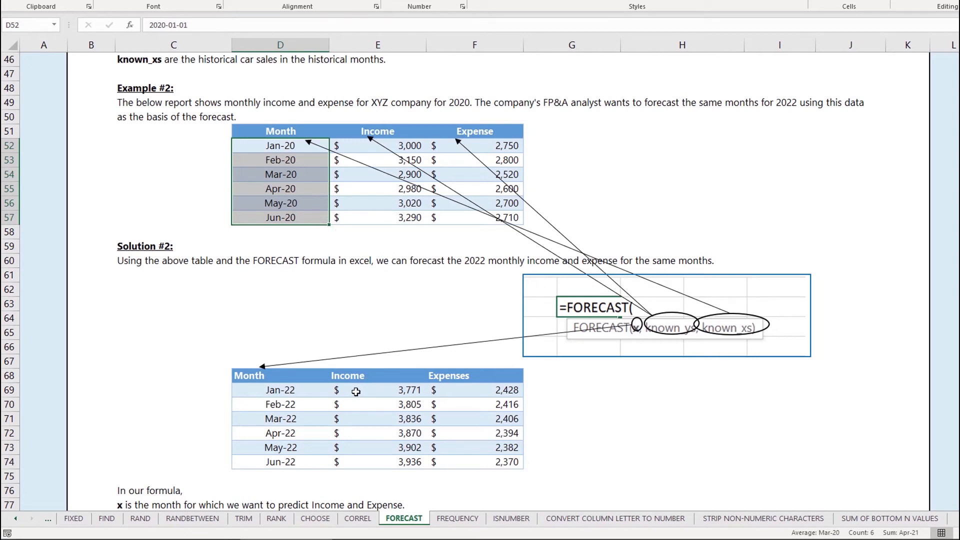
{"action": "scroll", "coordinate": [356, 391], "scroll_direction": "down", "scroll_amount": 1}
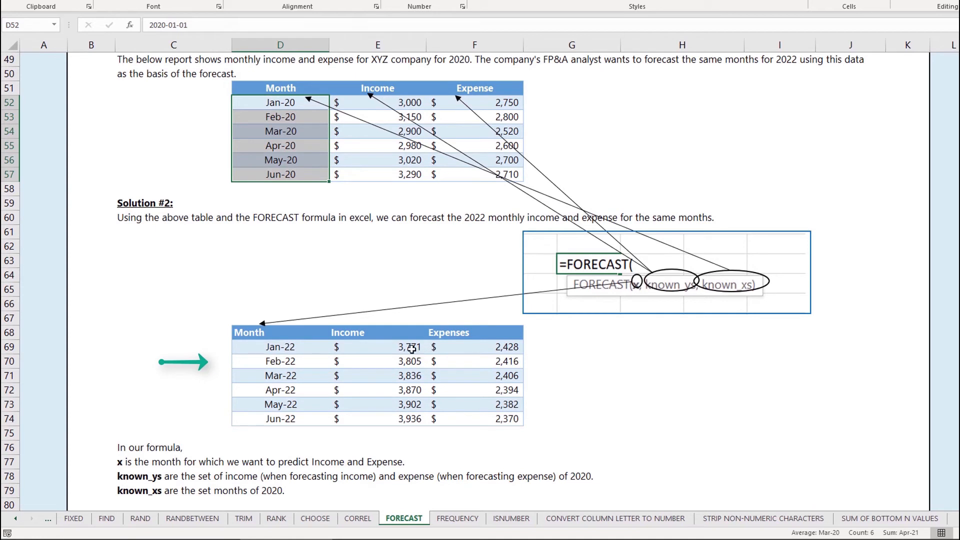
Show the Jan-22 income formula's ranges: income $E$52:$E$57 and months $D$52:$D$57.
{"action": "left_click", "coordinate": [410, 348]}
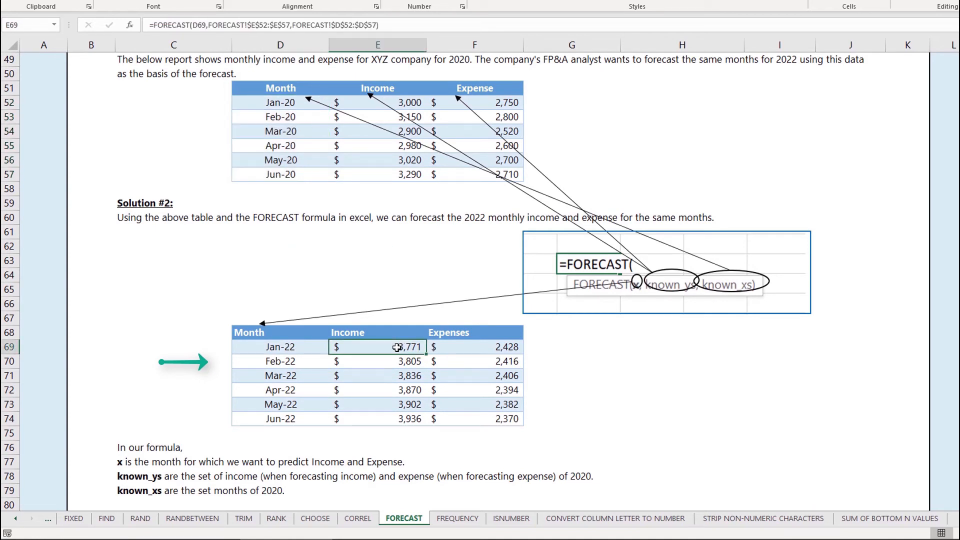
{"action": "double_click", "coordinate": [398, 347]}
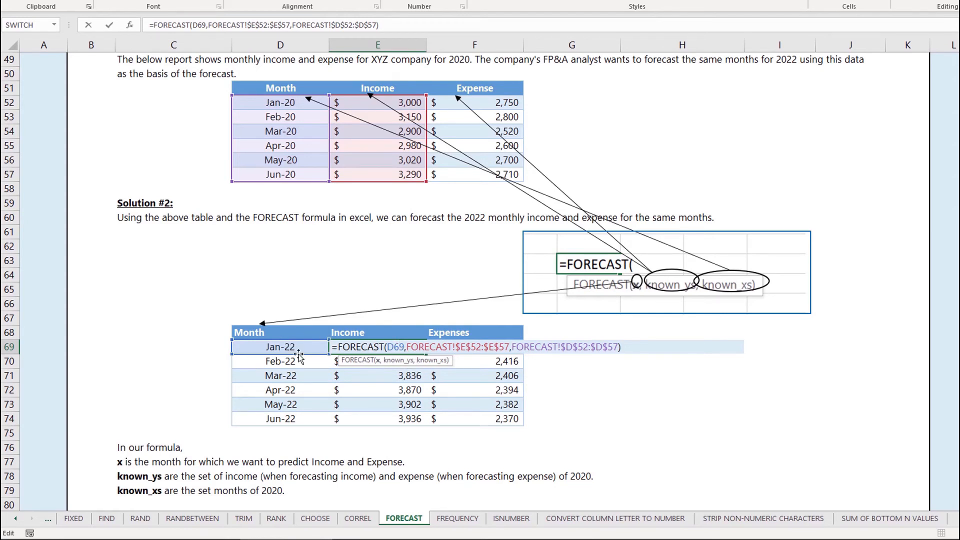
{"action": "left_click", "coordinate": [435, 347]}
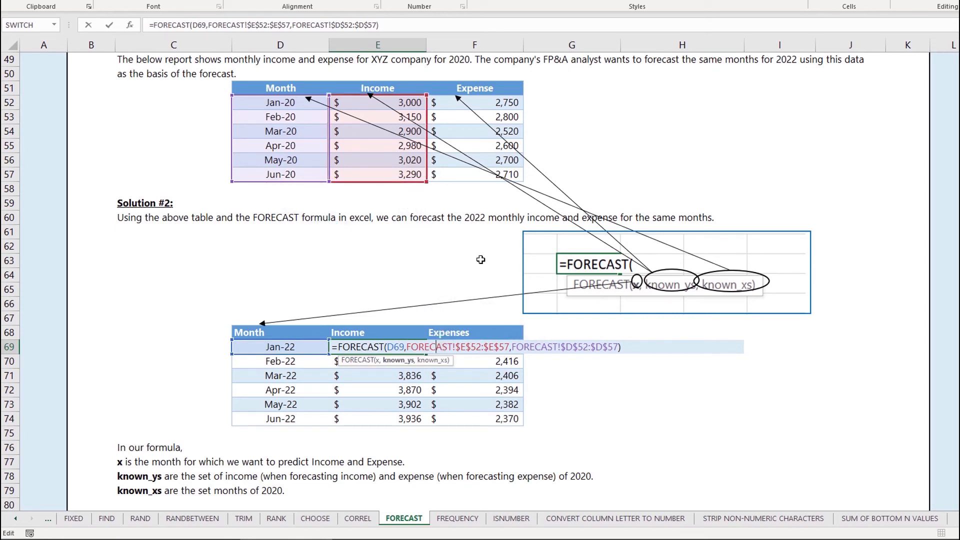
{"action": "left_click", "coordinate": [534, 349]}
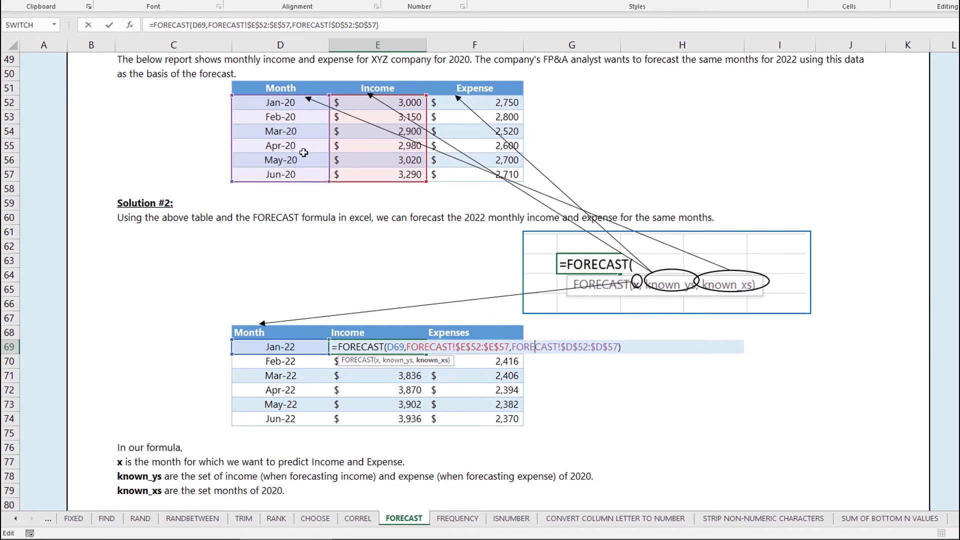
{"action": "key", "text": "Return"}
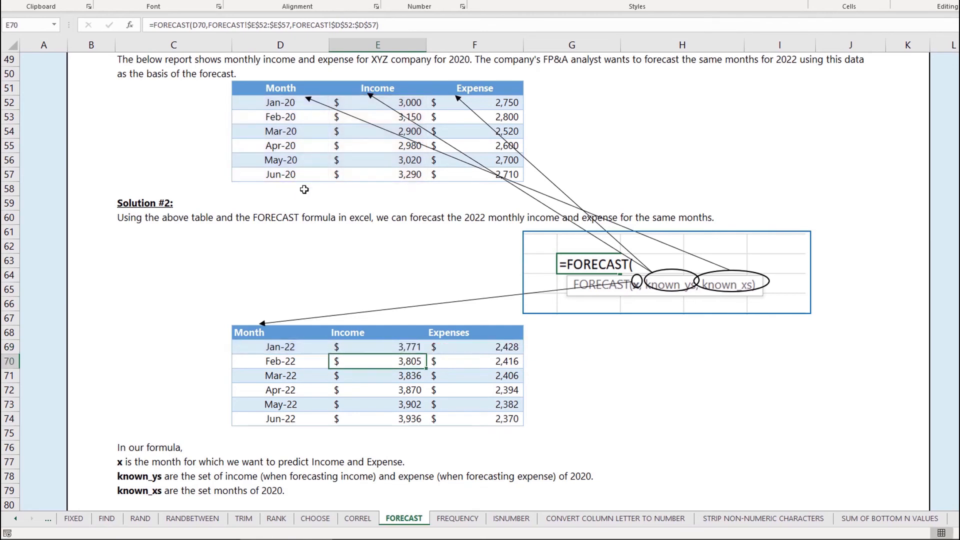
Check the Jan-22 to Mar-22 income formulas, then commit the Jan-22 expense formula unchanged.
{"action": "left_click", "coordinate": [364, 347]}
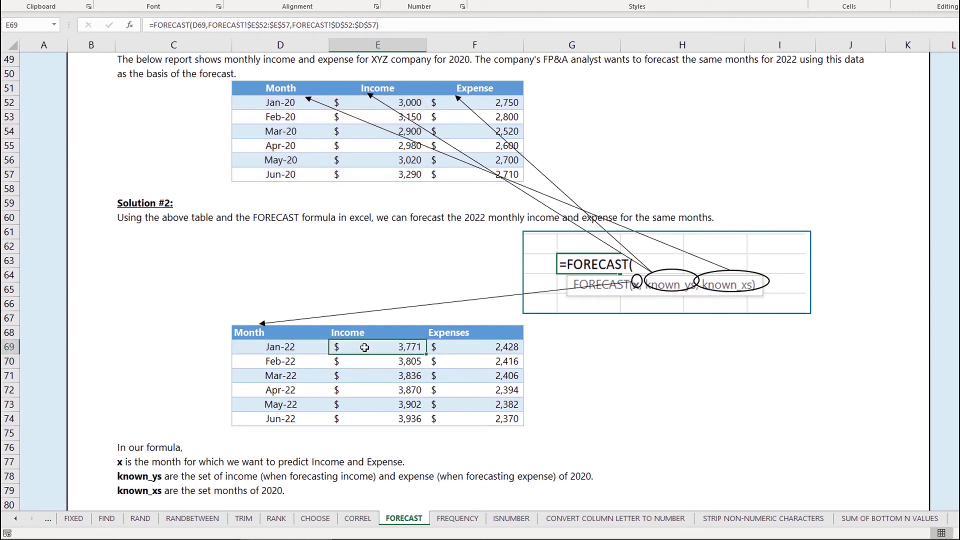
{"action": "left_click", "coordinate": [370, 400]}
{"action": "left_click", "coordinate": [389, 366]}
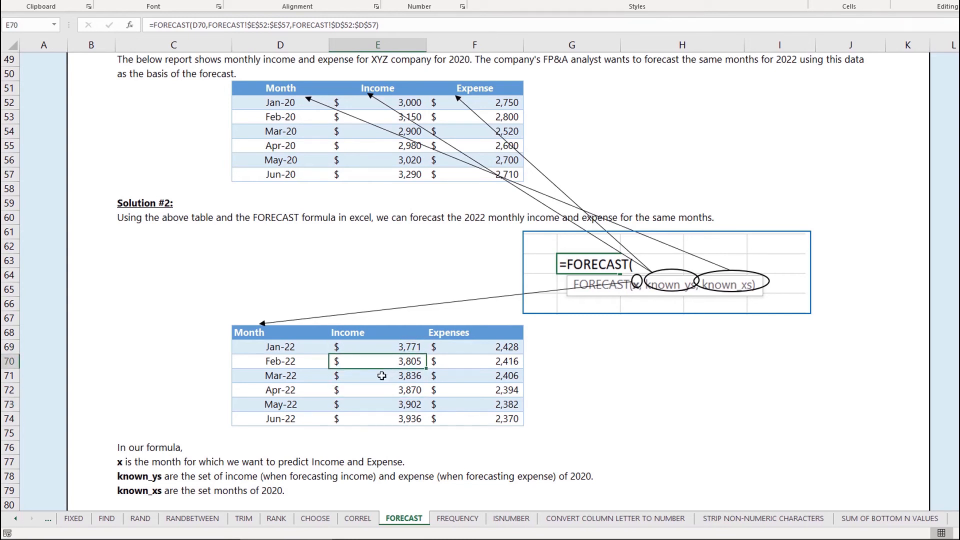
{"action": "left_click", "coordinate": [381, 375]}
{"action": "key", "text": "F2"}
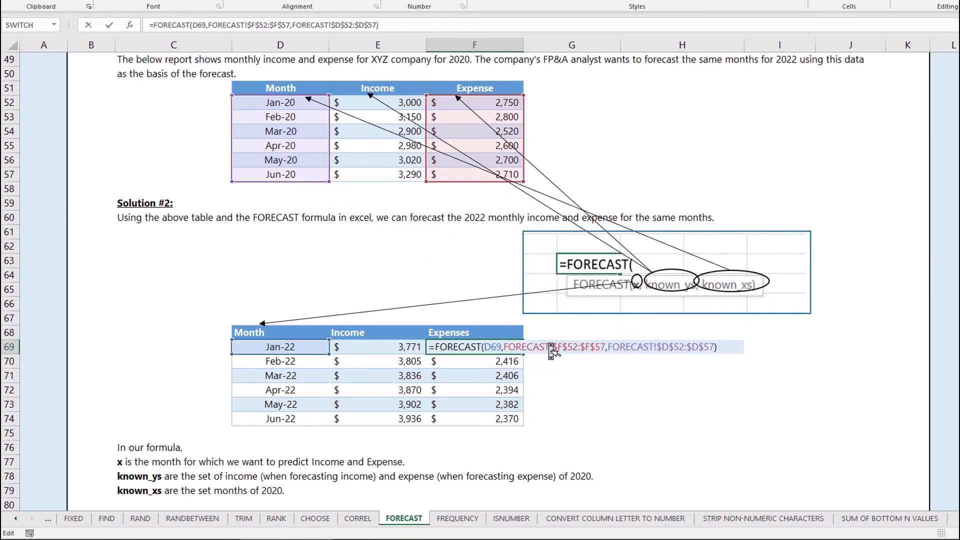
{"action": "key", "text": "Return"}
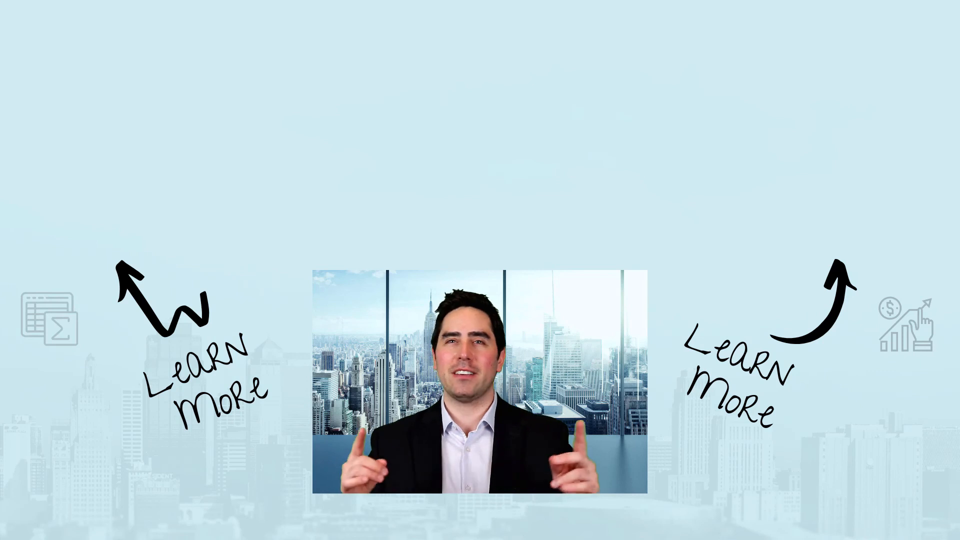